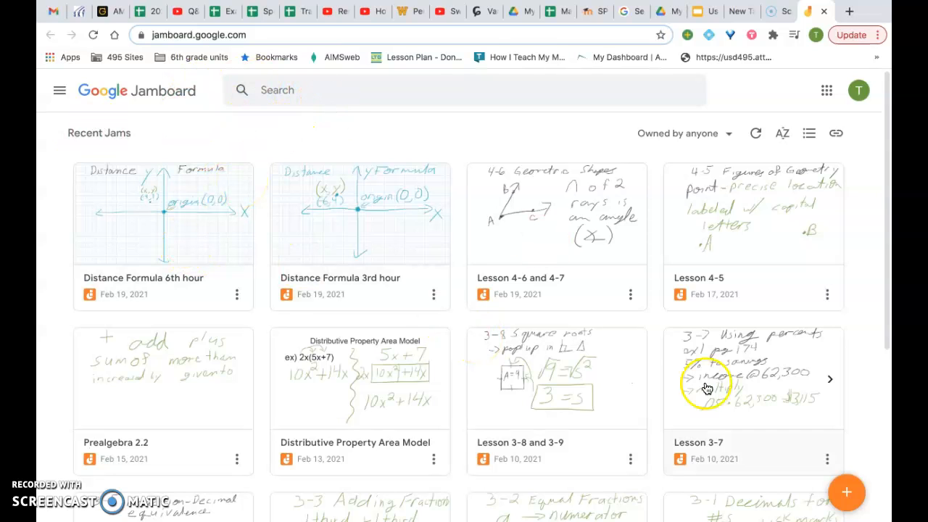
Create a new jam and rename it "Example Jamboard"
left_click(845, 496)
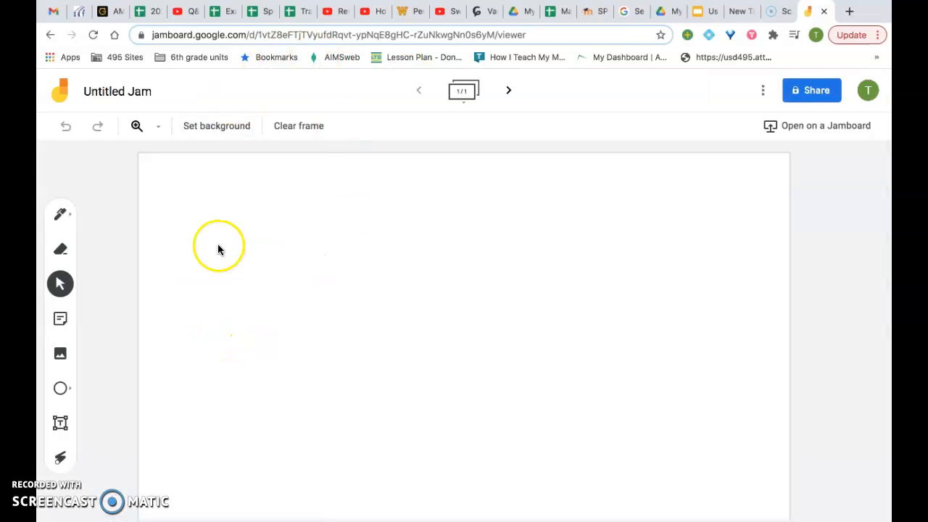
left_click(118, 93)
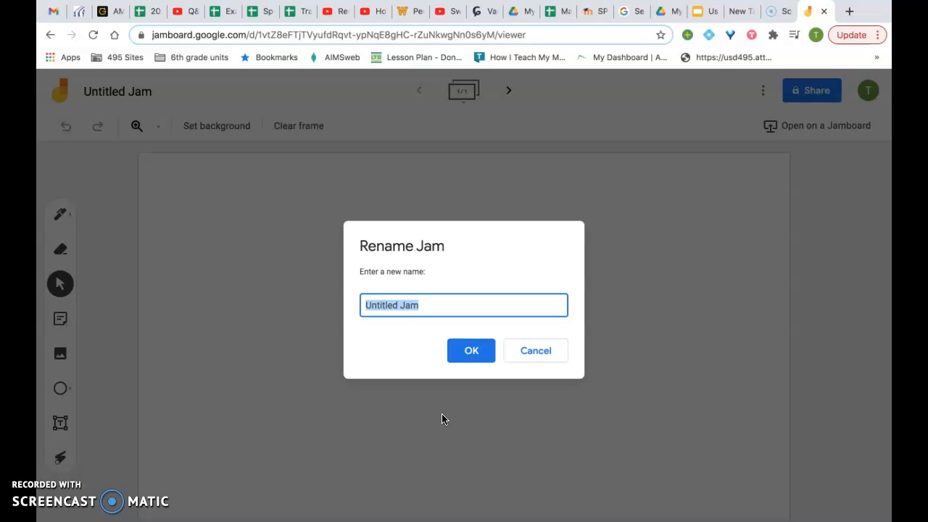
type("Examb")
key("BackSpace")
type("ple Jamboard")
left_click(464, 370)
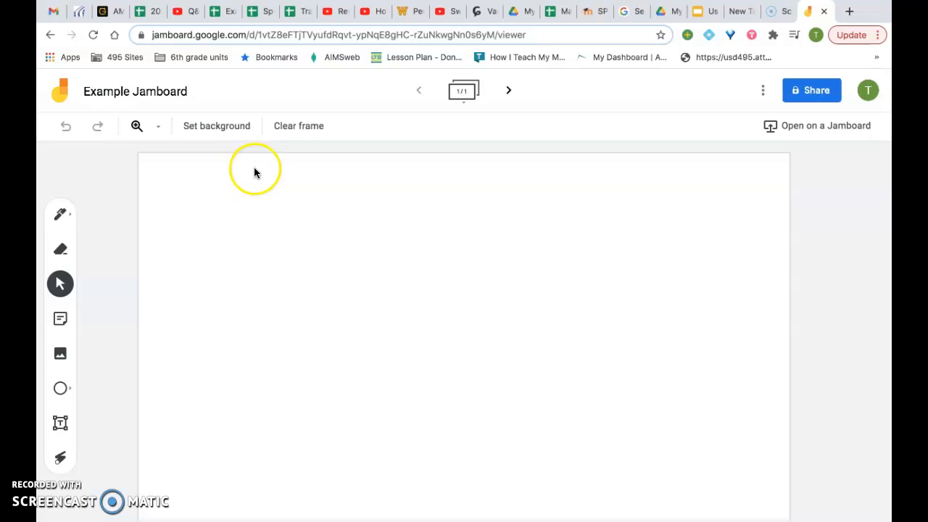
Handwrite the equation "x = 5" in black on the blank frame using the Marker
left_click(62, 214)
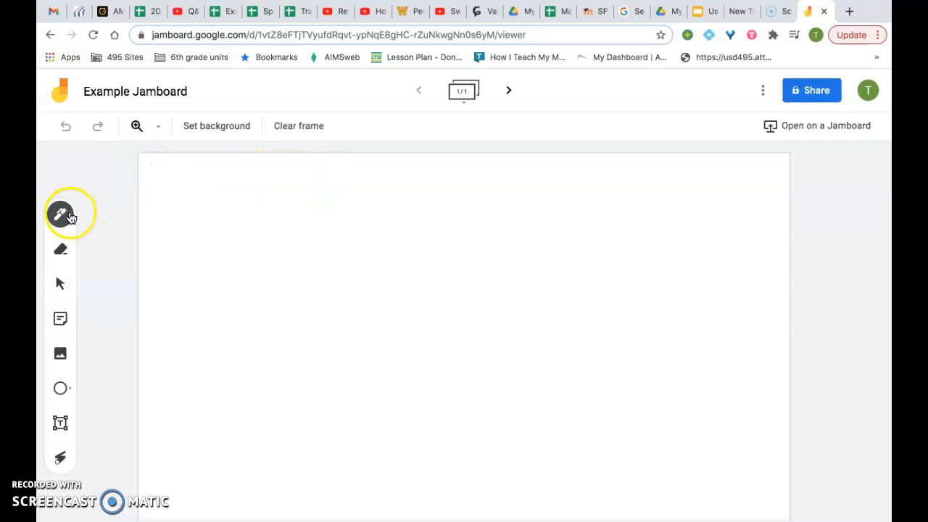
left_click(59, 214)
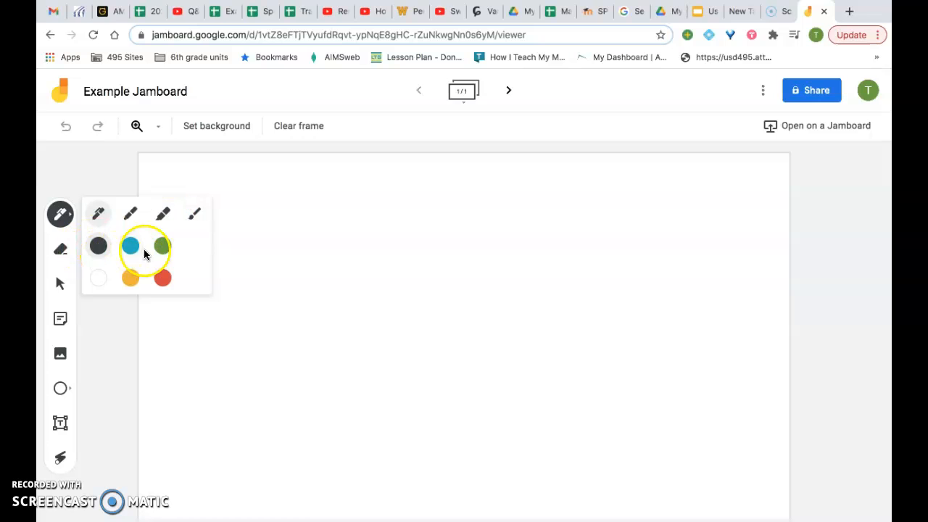
left_click(65, 214)
left_click(62, 213)
left_click(130, 214)
left_click(315, 164)
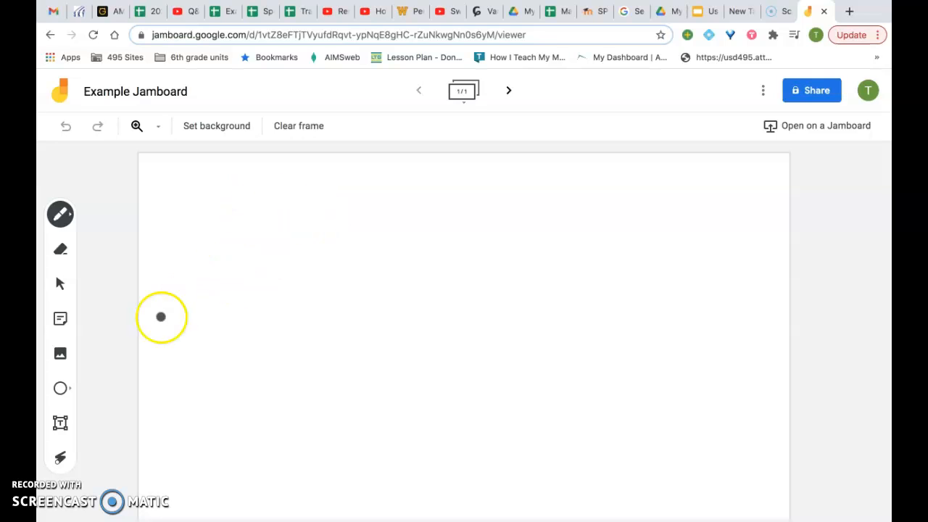
mouse_move(242, 228)
left_mouse_down()
mouse_move(276, 254)
mouse_move(236, 264)
left_mouse_up()
mouse_move(291, 232)
left_mouse_down()
mouse_move(346, 232)
mouse_move(321, 251)
mouse_move(376, 251)
left_mouse_up()
mouse_move(407, 206)
left_mouse_down()
mouse_move(437, 240)
mouse_move(361, 256)
left_mouse_up()
left_click(408, 207)
left_click_drag(408, 206, 453, 204)
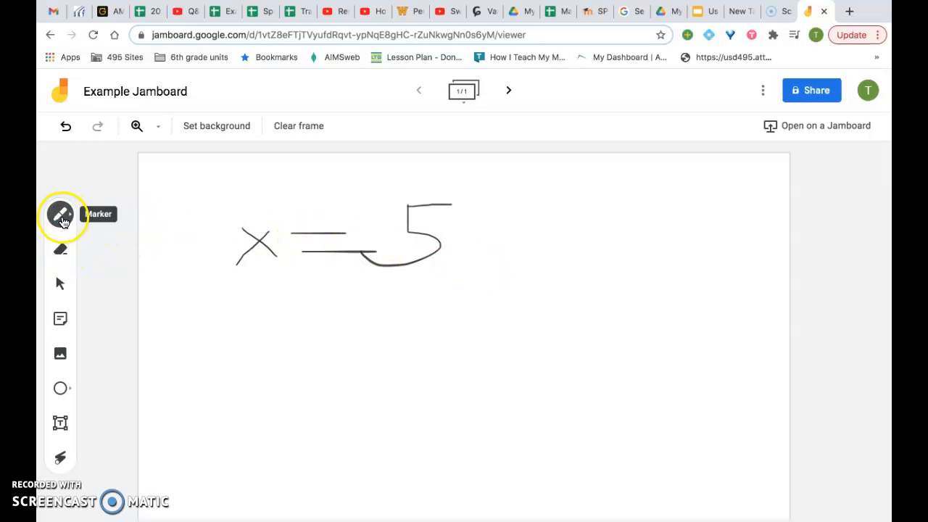
Erase the handwritten "x =" strokes with the Eraser and clear the rest of the frame
left_click(61, 250)
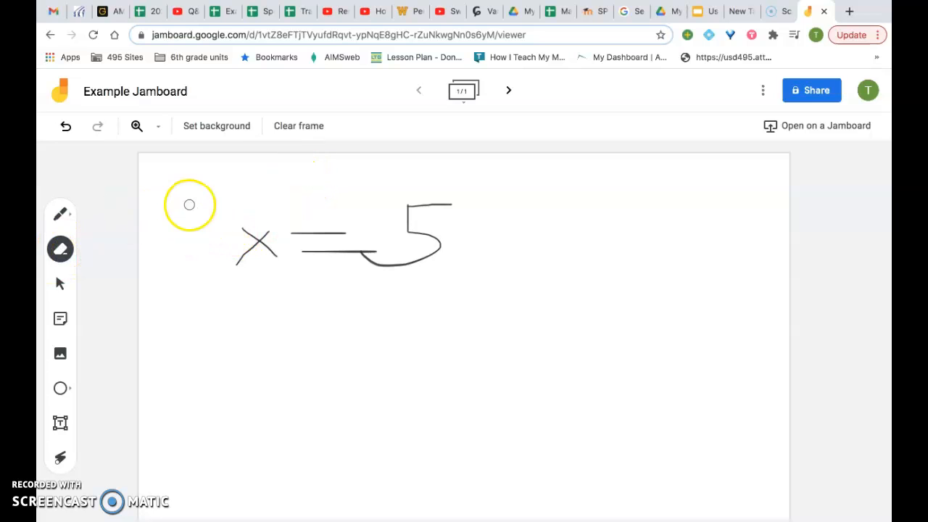
left_click_drag(244, 232, 243, 232)
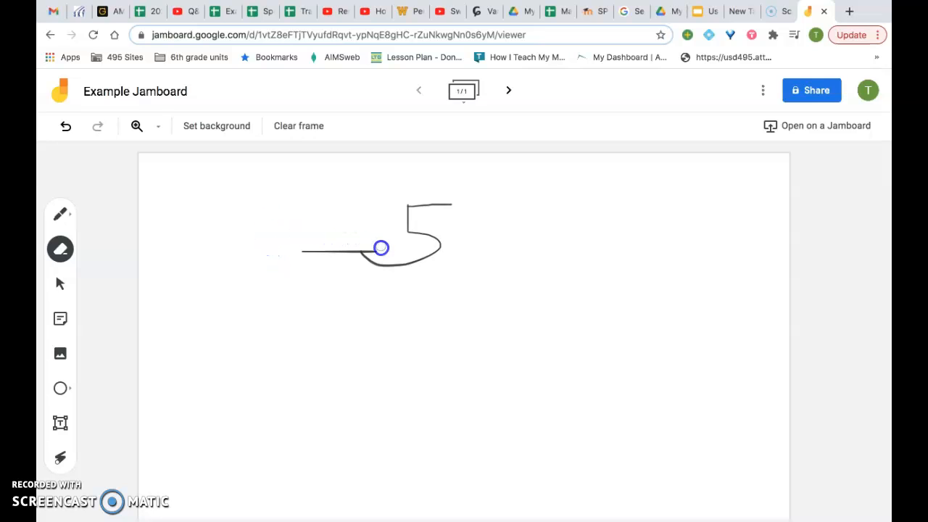
mouse_move(342, 257)
left_mouse_down()
mouse_move(307, 251)
mouse_move(377, 254)
left_mouse_up()
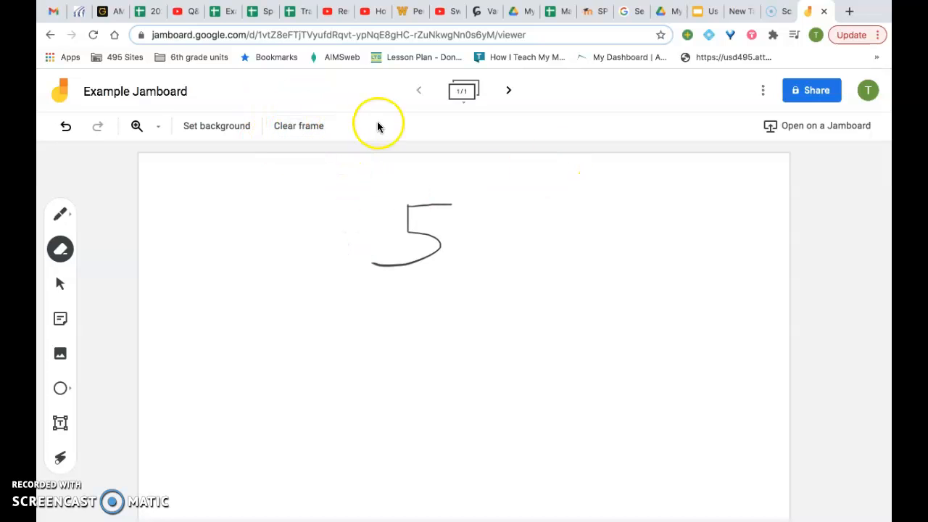
left_click(289, 129)
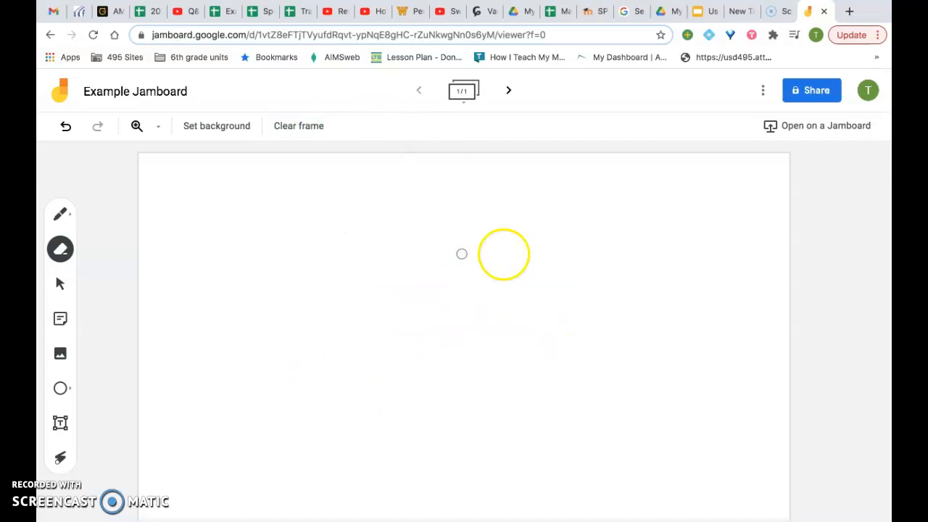
Add a yellow sticky note reading "Example sticky note" to the frame
left_click(60, 321)
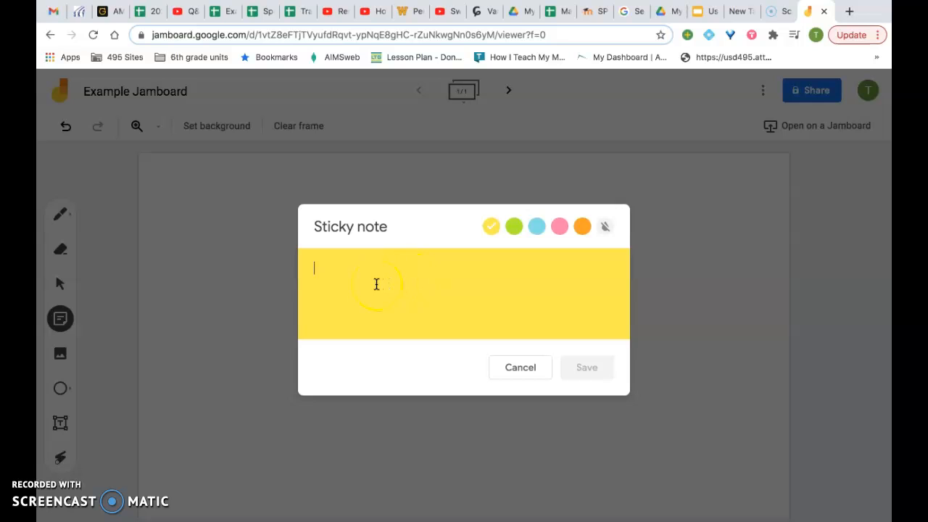
type("Example sticky note")
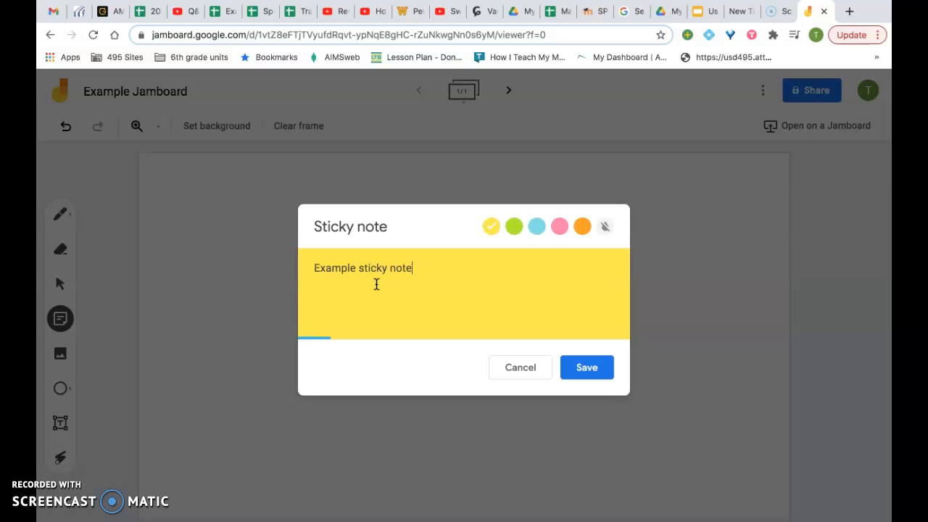
left_click(573, 368)
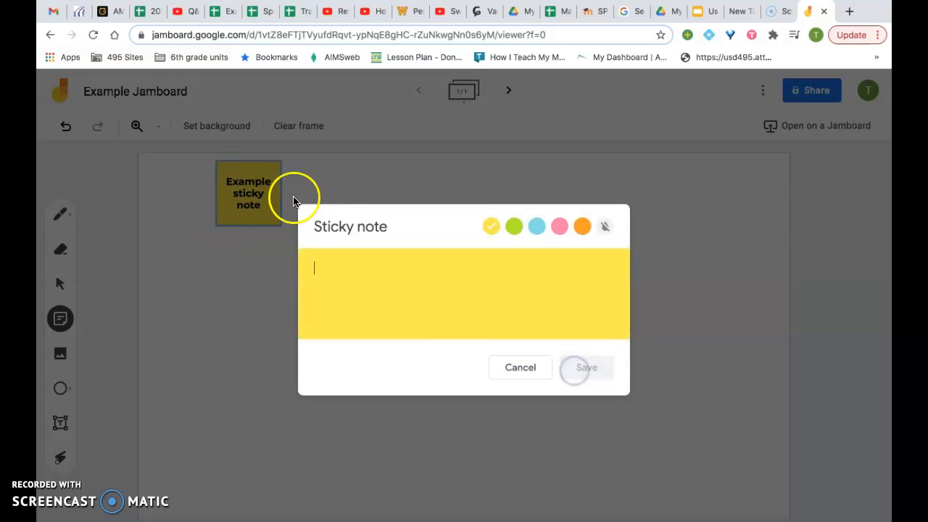
left_click(520, 367)
Enlarge the sticky note to about twice its size and shift it toward the frame's left edge
left_click(248, 192)
left_click_drag(273, 220, 381, 327)
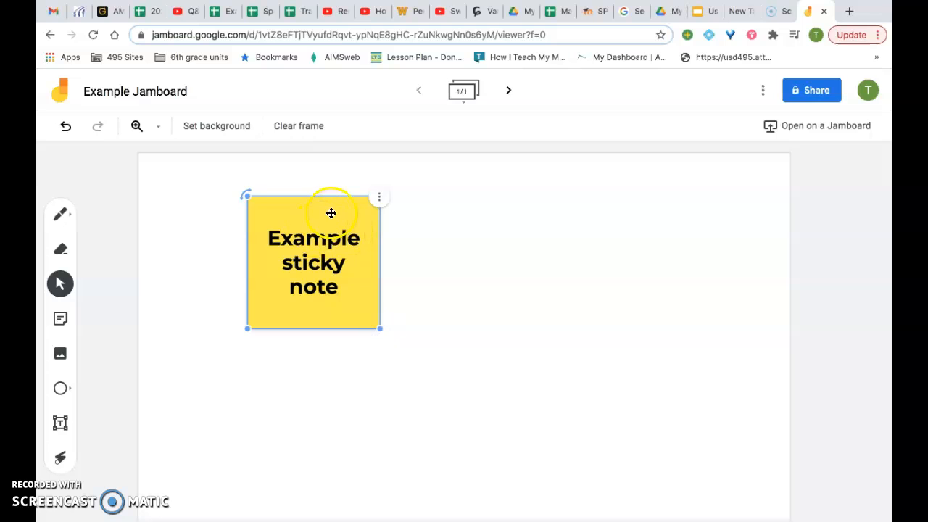
left_click_drag(331, 210, 279, 215)
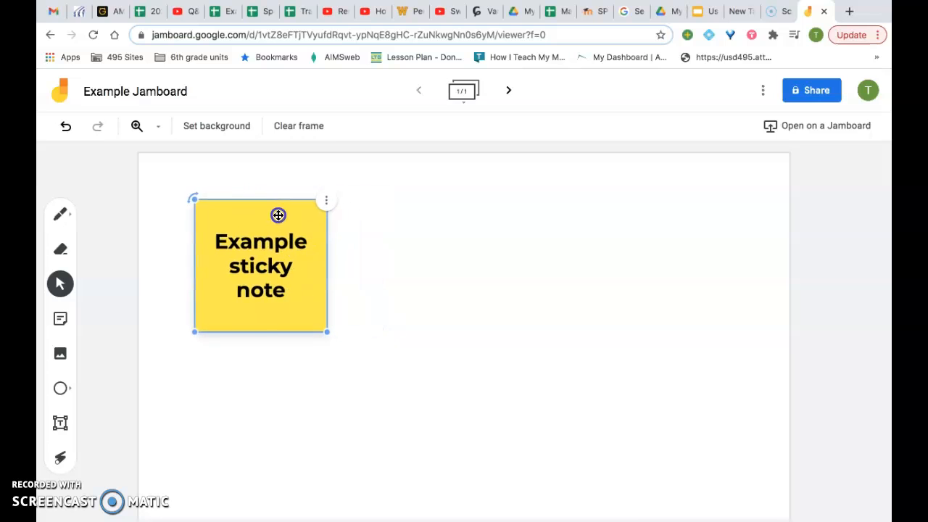
Delete the sticky note from the frame
left_click(328, 199)
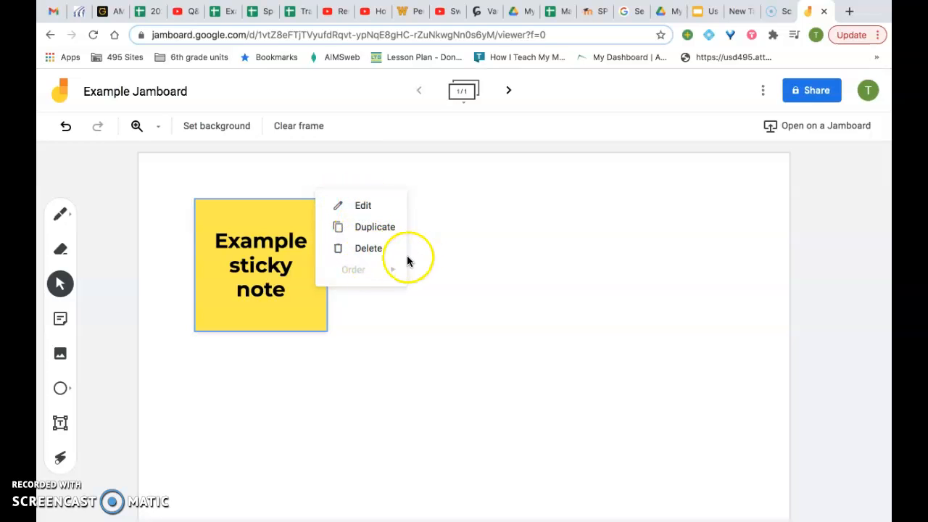
left_click(363, 250)
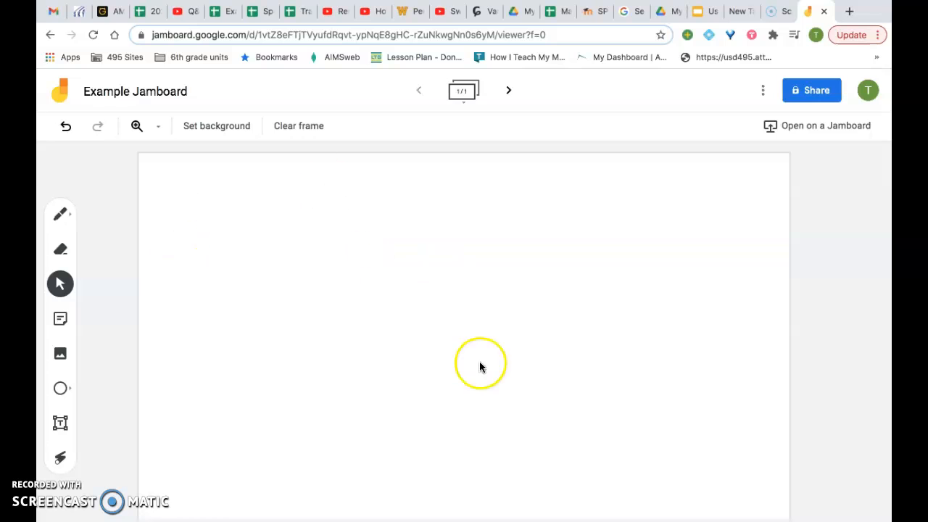
left_click(61, 354)
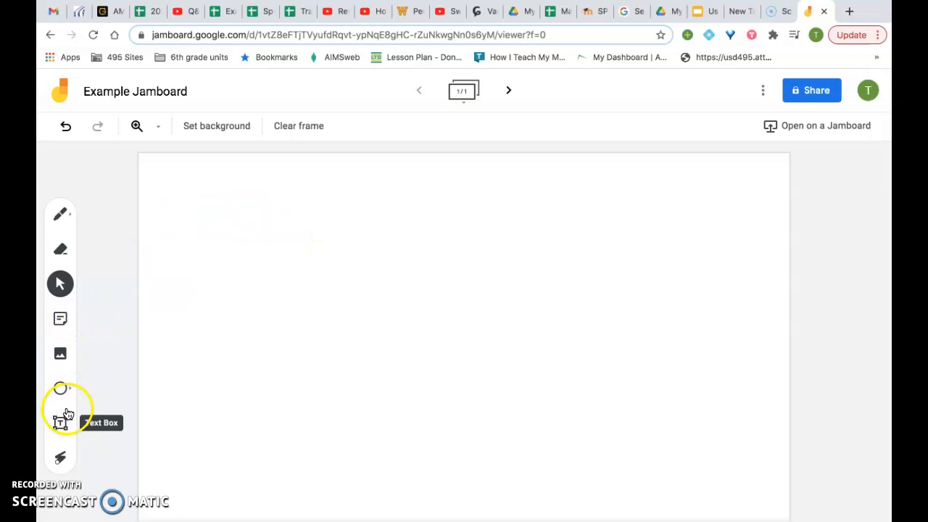
Draw a tall triangle shape in the left half of the frame, and delete it
left_click(61, 388)
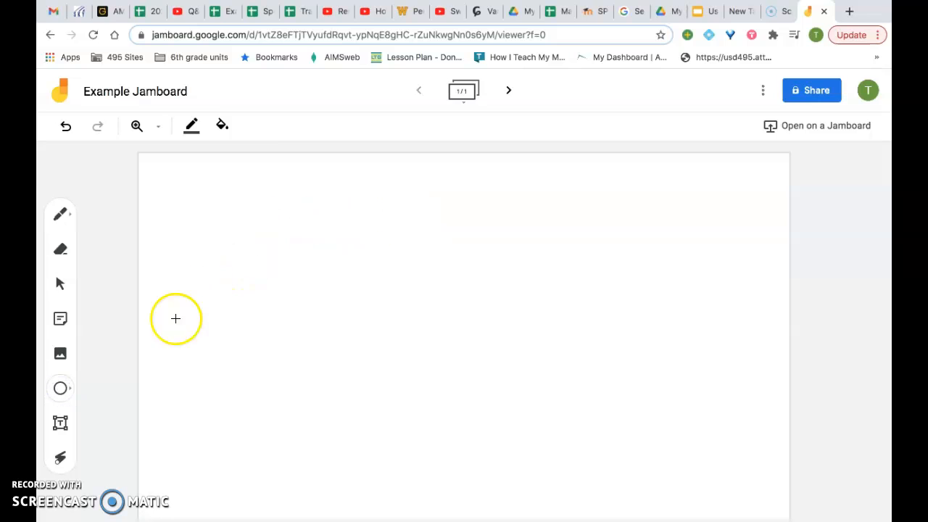
left_click(65, 389)
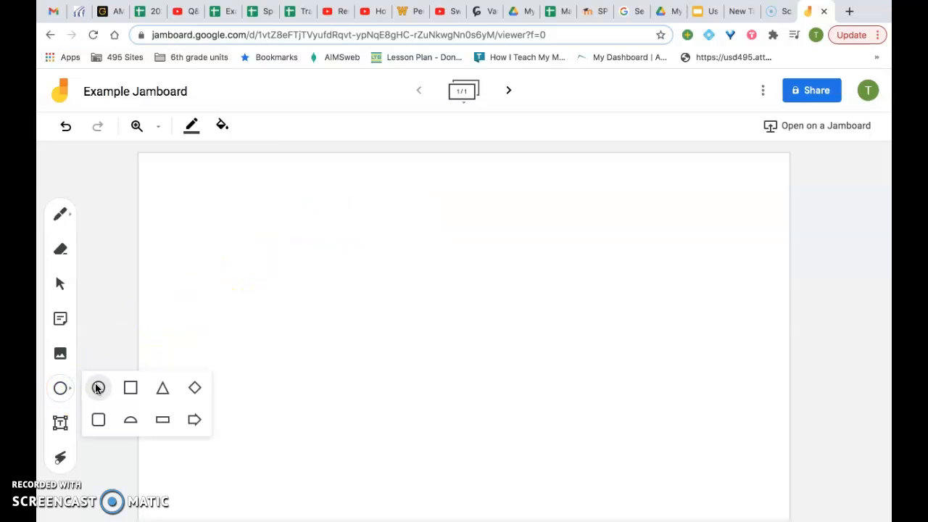
left_click(188, 391)
left_click(163, 388)
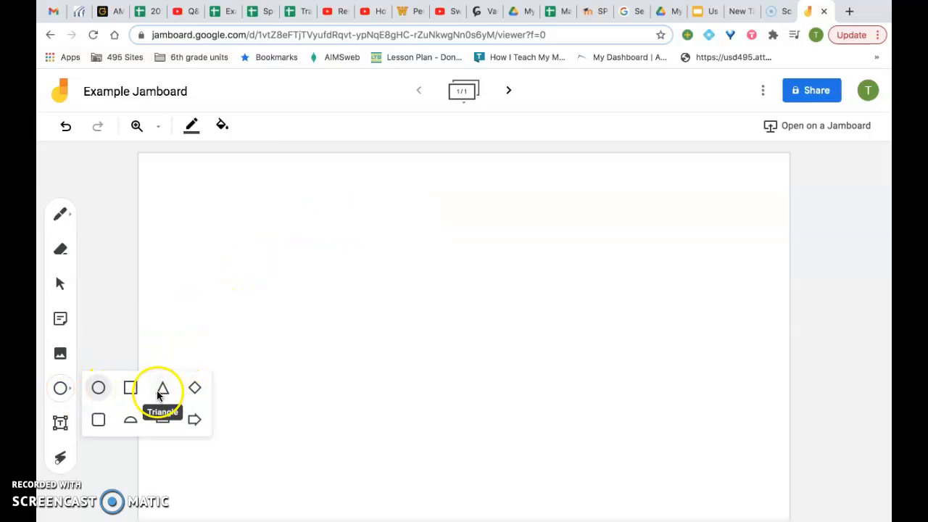
left_click_drag(346, 247, 242, 365)
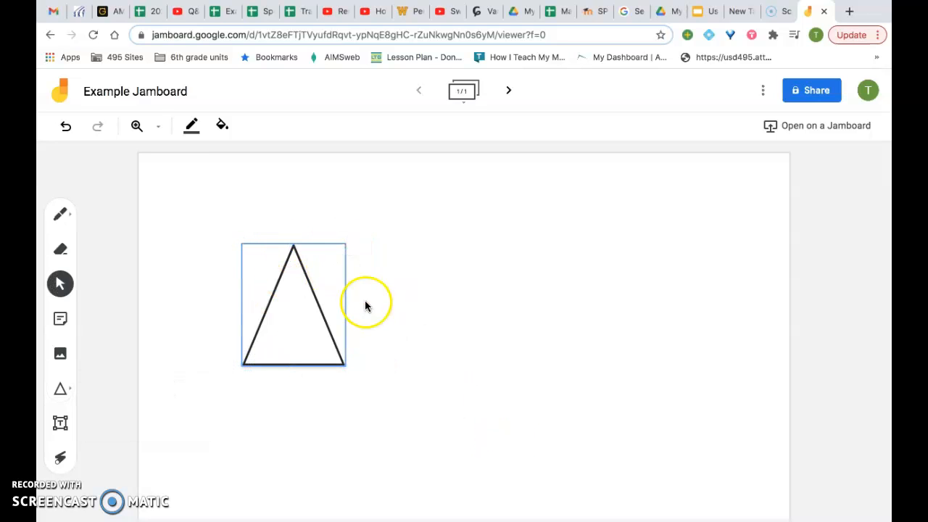
left_click(345, 244)
left_click(388, 271)
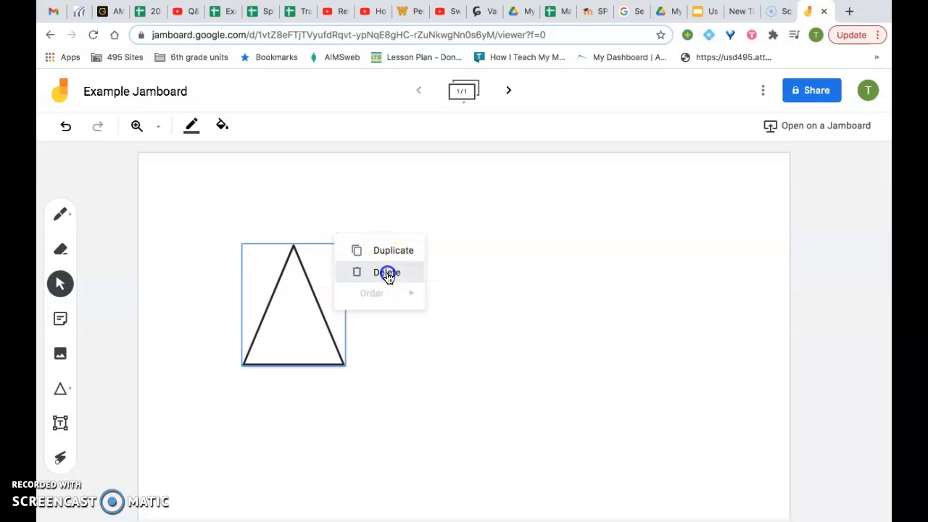
Add a text box reading "2x = 6" near the upper-left corner of the frame
left_click(60, 422)
left_click(242, 196)
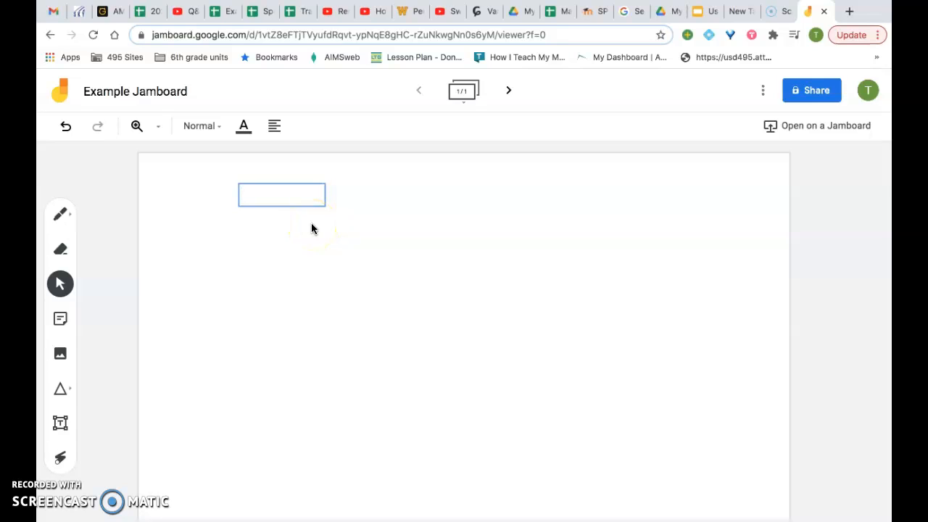
type("2x = 6")
left_click(378, 237)
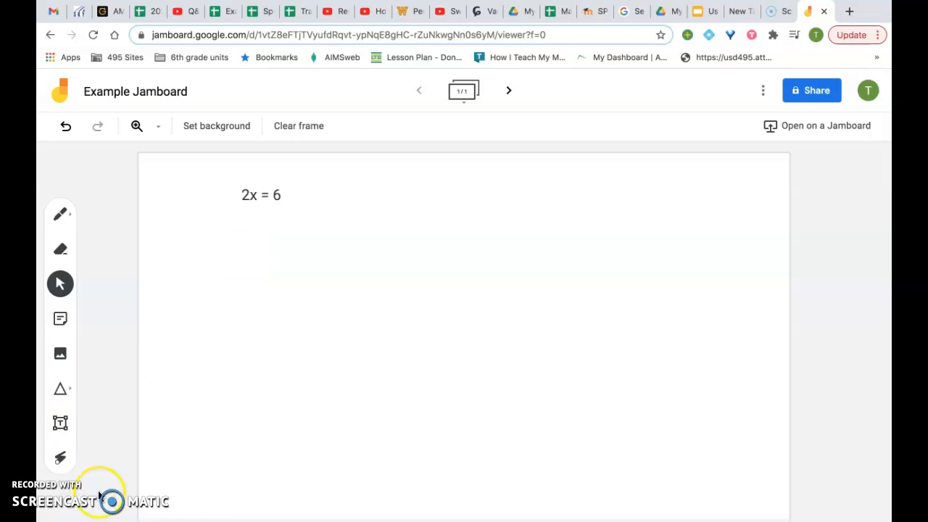
left_click(58, 465)
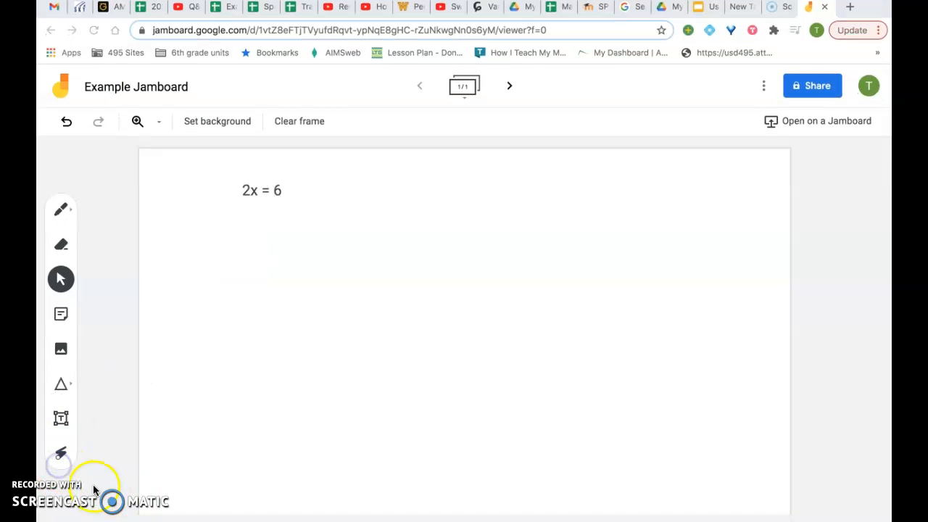
left_click(58, 457)
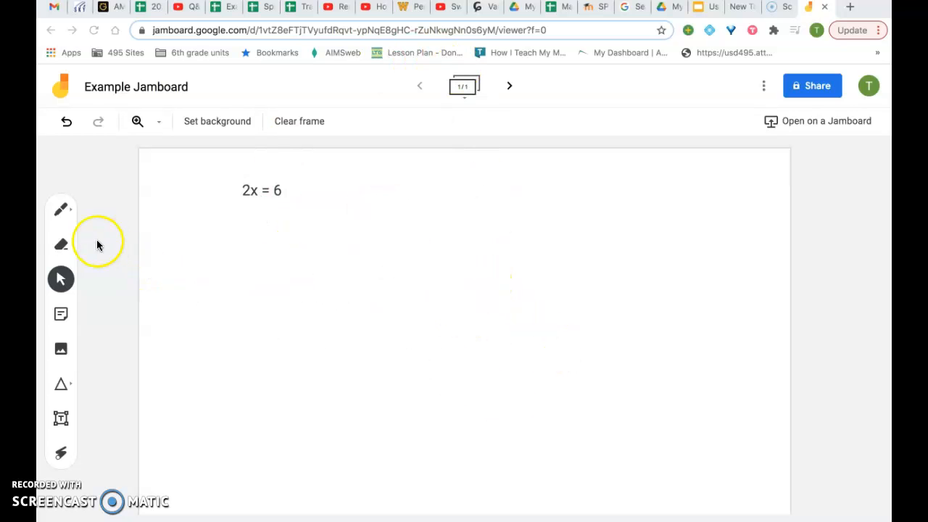
Draw a long freehand Marker curve below the equation "2x = 6", and undo the stroke
left_click(61, 210)
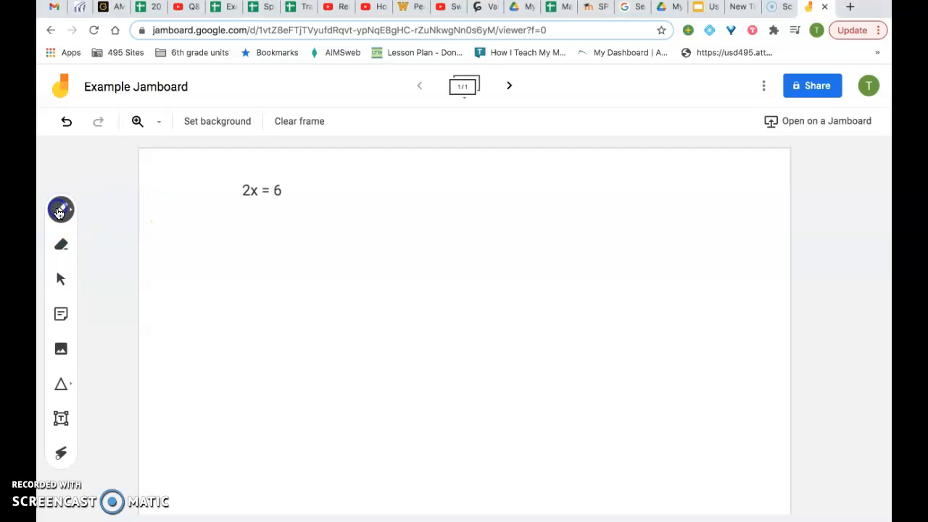
left_click_drag(208, 234, 384, 289)
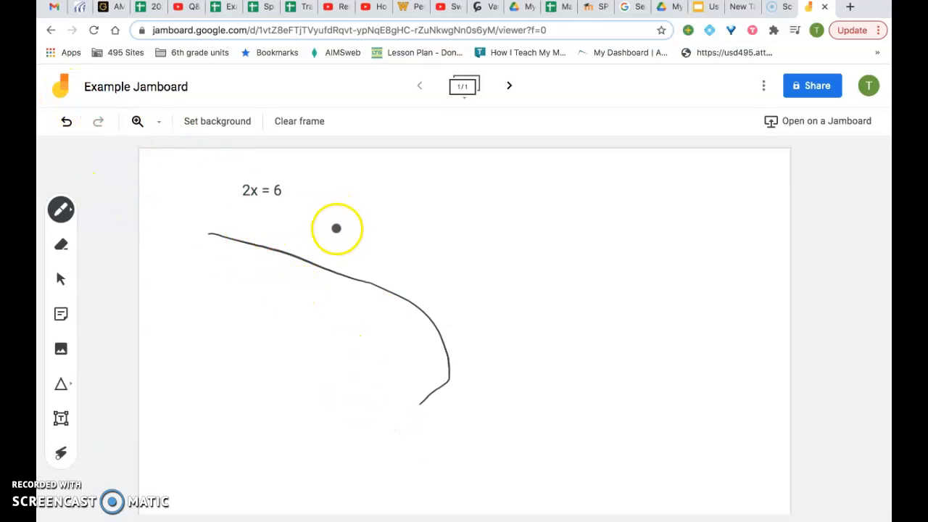
left_click(66, 121)
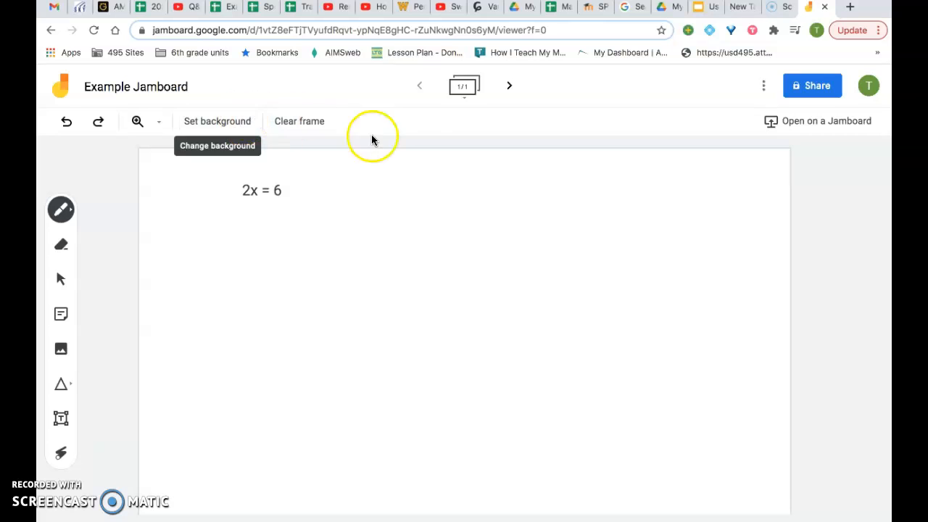
Try the dotted background on the frame, and replace it with the graph-paper grid background
left_click(211, 122)
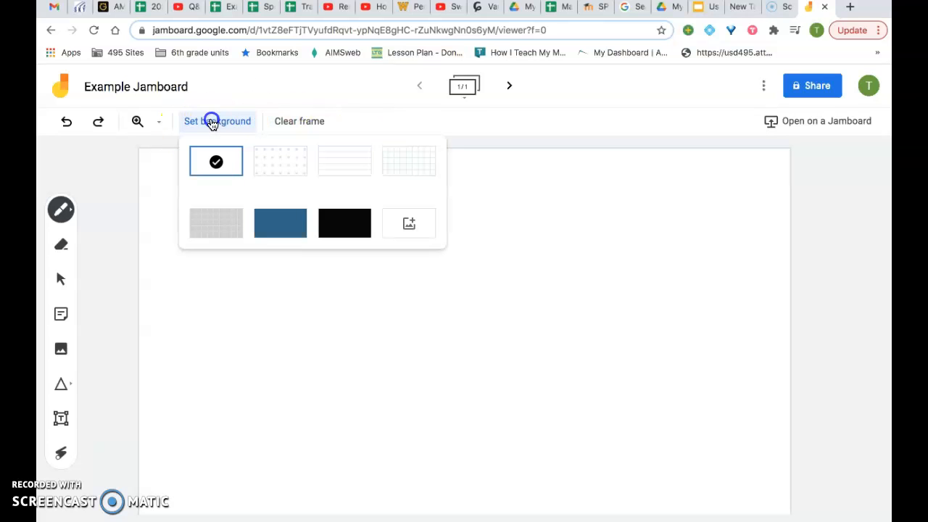
left_click(292, 168)
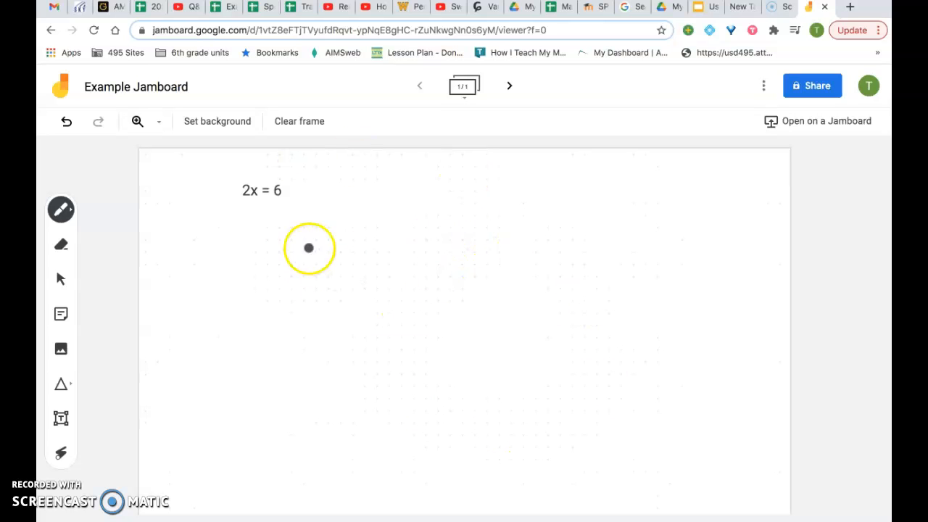
left_click(208, 121)
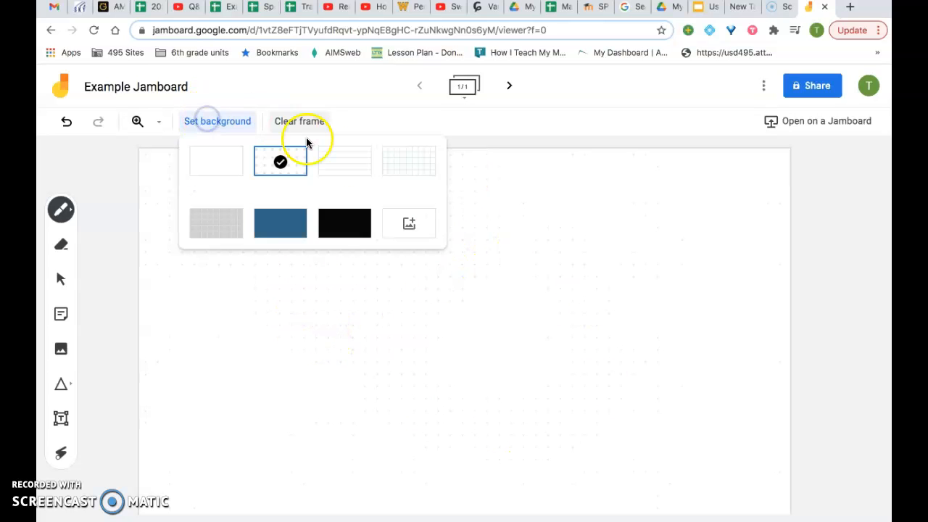
left_click(401, 163)
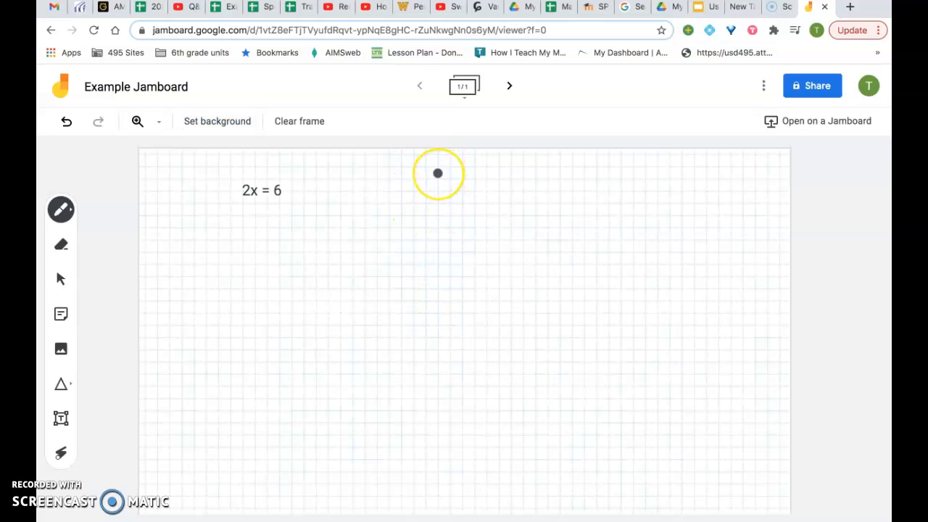
Draw a vertical and a horizontal freehand axis crossing near the middle of the grid, and undo both strokes
left_click_drag(438, 170, 438, 189)
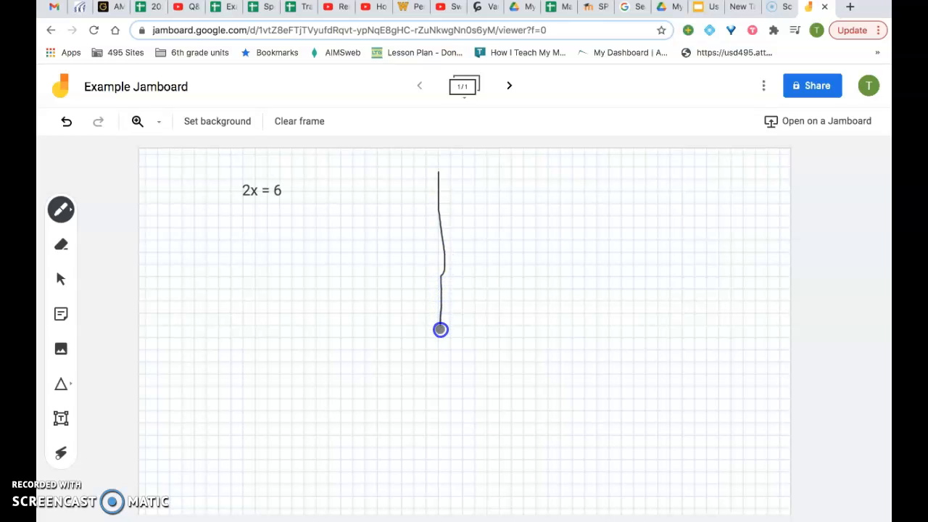
left_click_drag(440, 415, 440, 424)
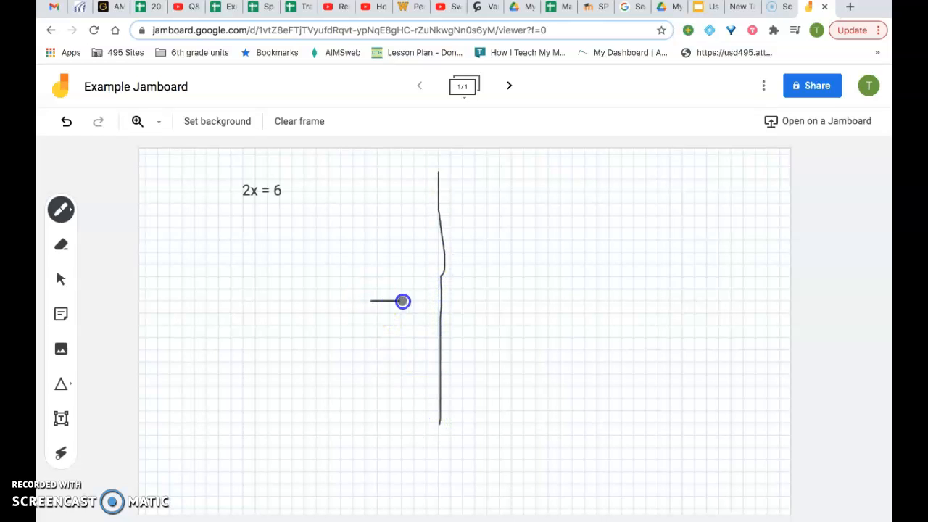
left_click_drag(558, 307, 559, 307)
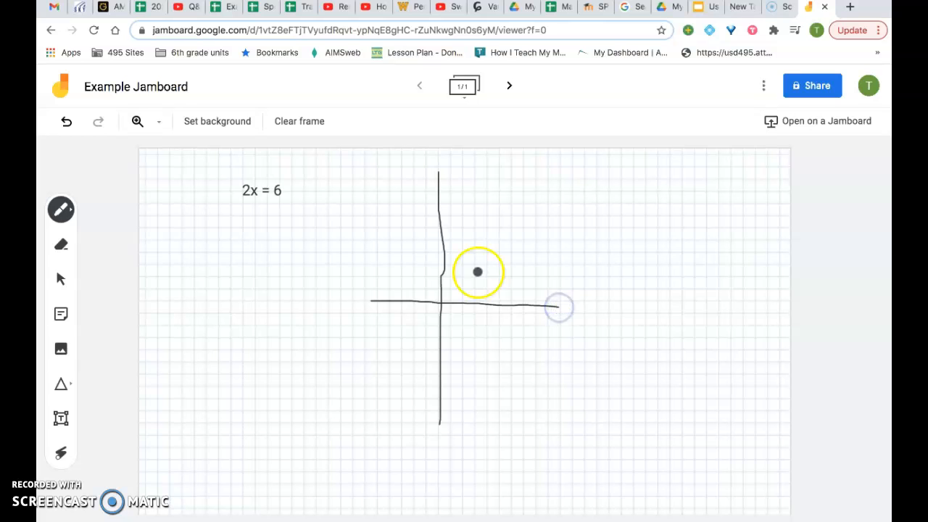
left_click(68, 129)
left_click(69, 128)
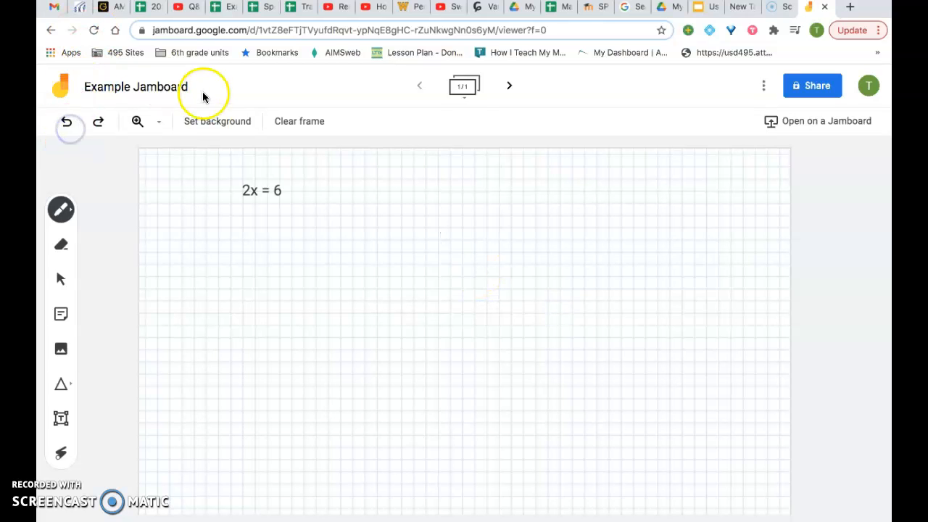
Try the solid blue background on the frame, and replace it with the solid black background
left_click(214, 122)
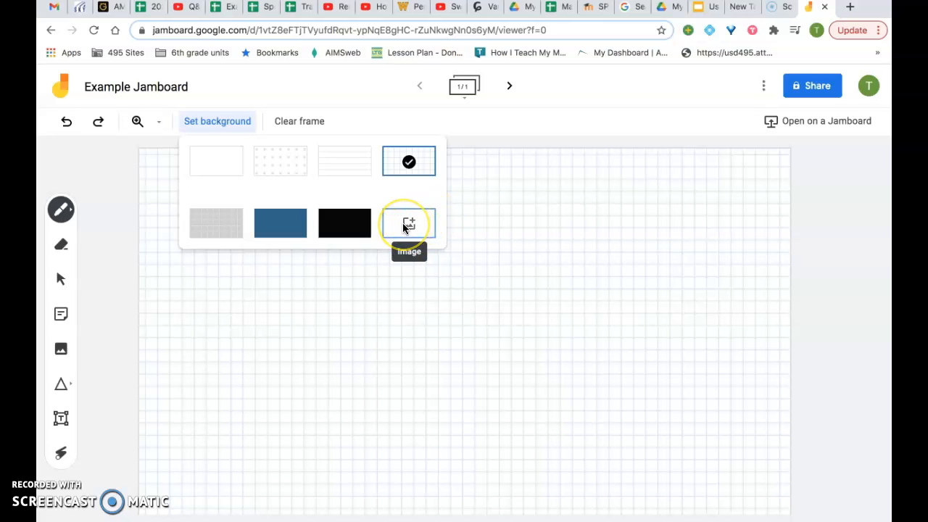
left_click(286, 226)
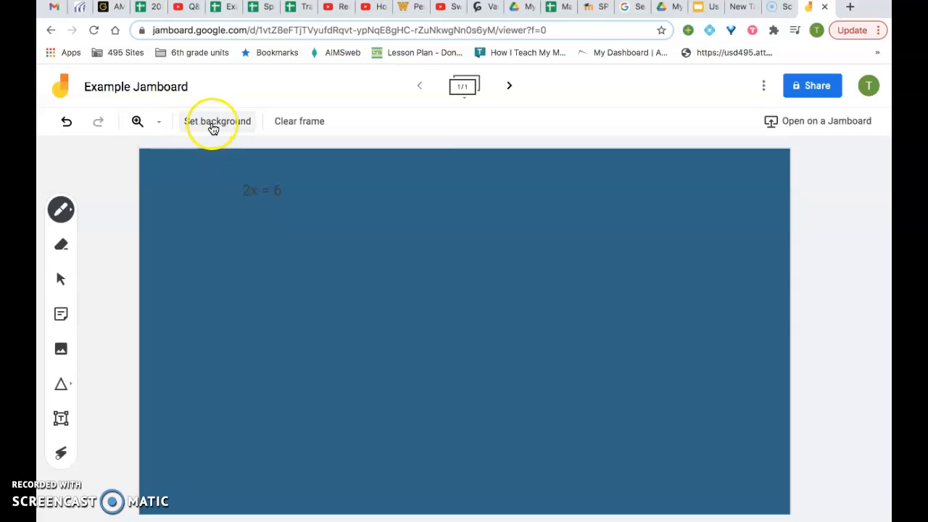
left_click(213, 129)
left_click(347, 225)
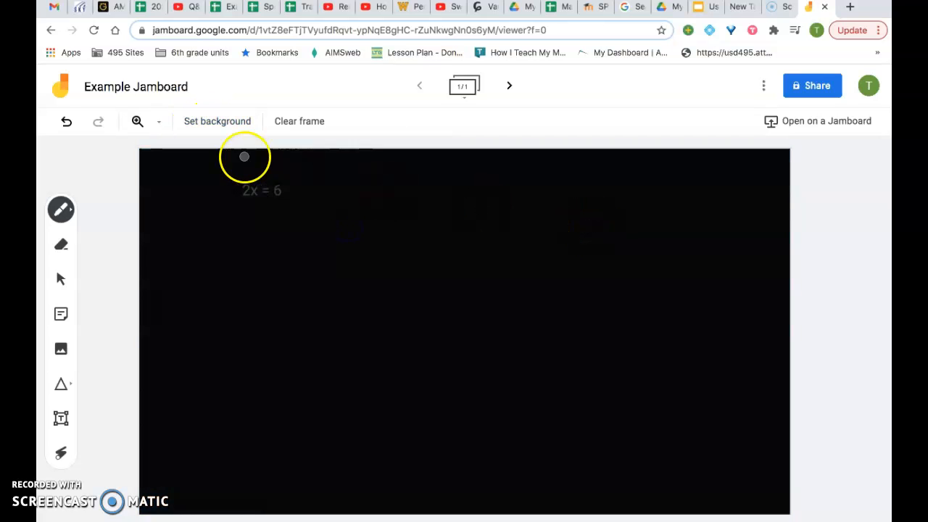
Set the frame's background to plain white, and create a second blank frame
left_click(199, 122)
left_click(214, 163)
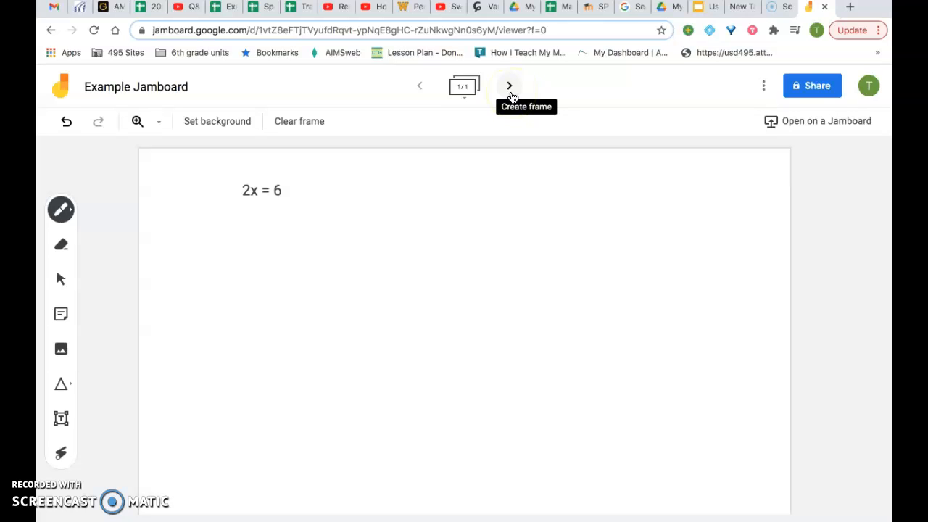
left_click(511, 95)
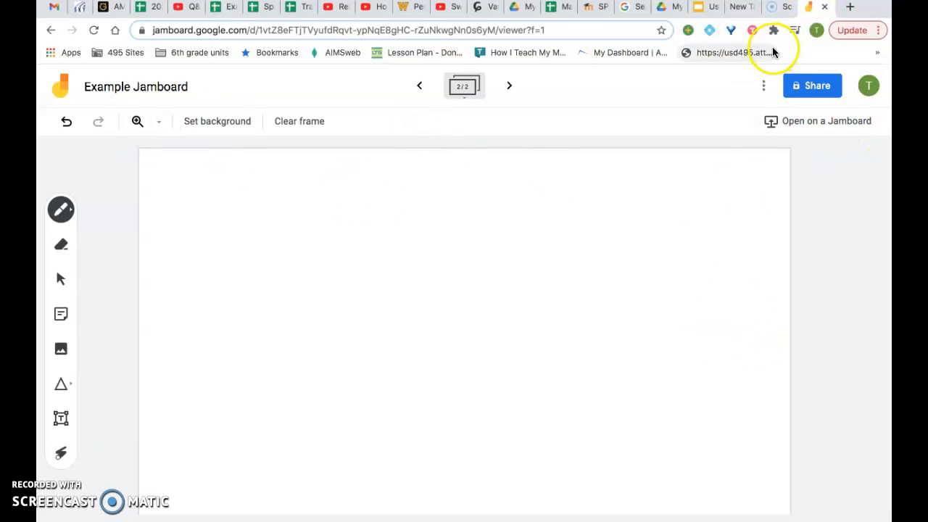
Switch to Google Drive to look for the saved jam in Recent and My Drive, and return to the Example Jamboard
left_click(666, 8)
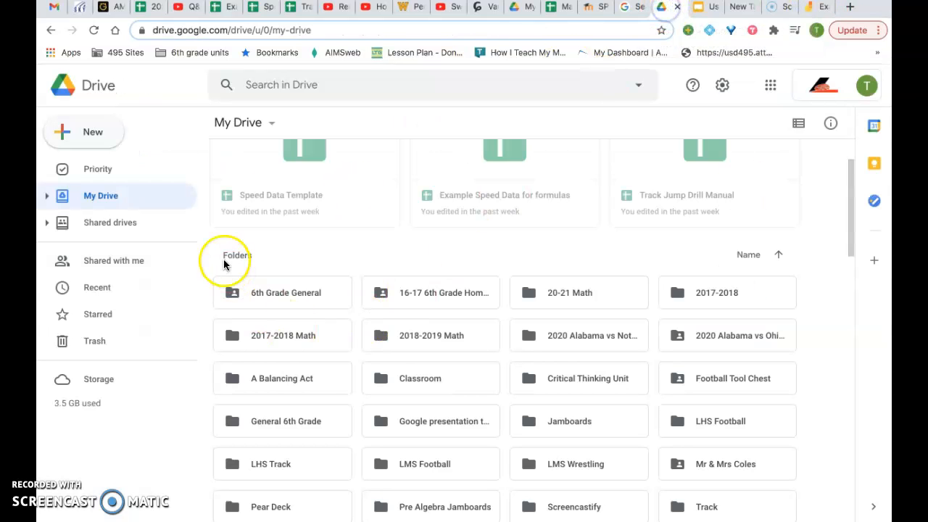
left_click(102, 287)
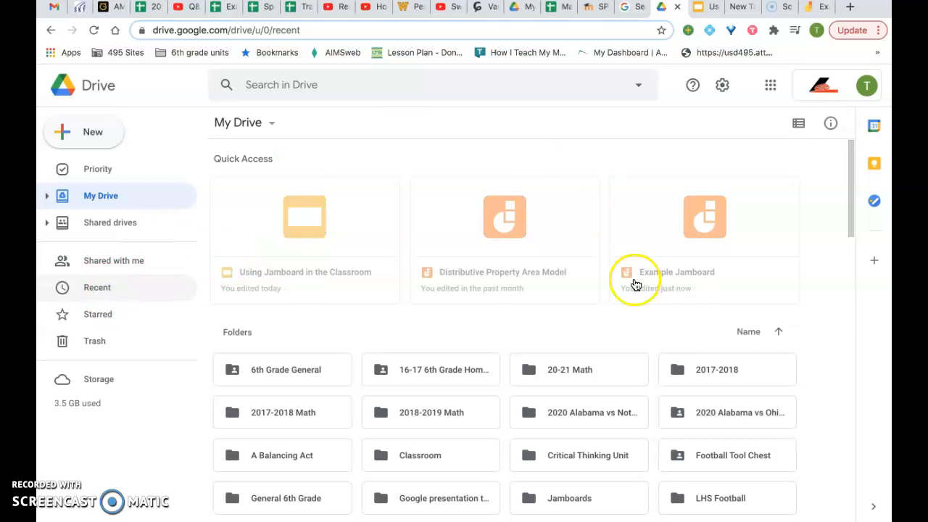
scroll(437, 240, "up", 10)
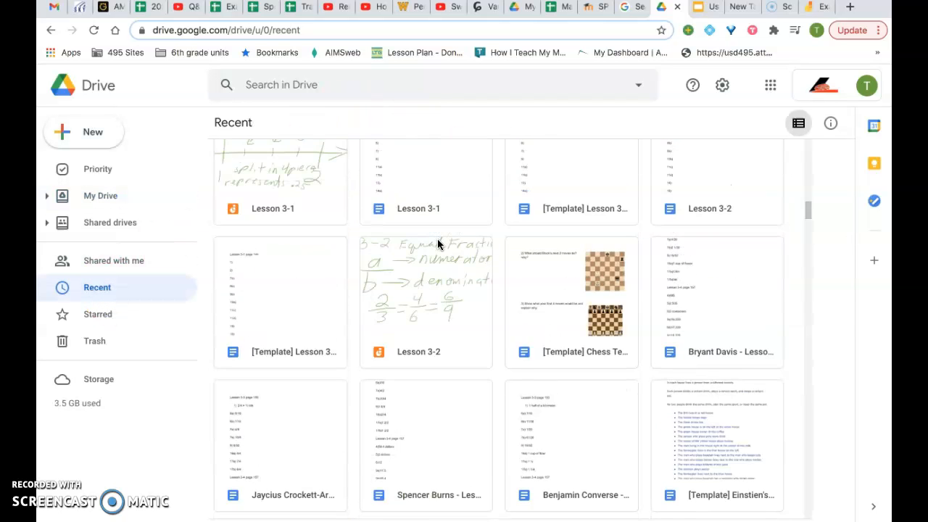
left_click(105, 294)
left_click(103, 198)
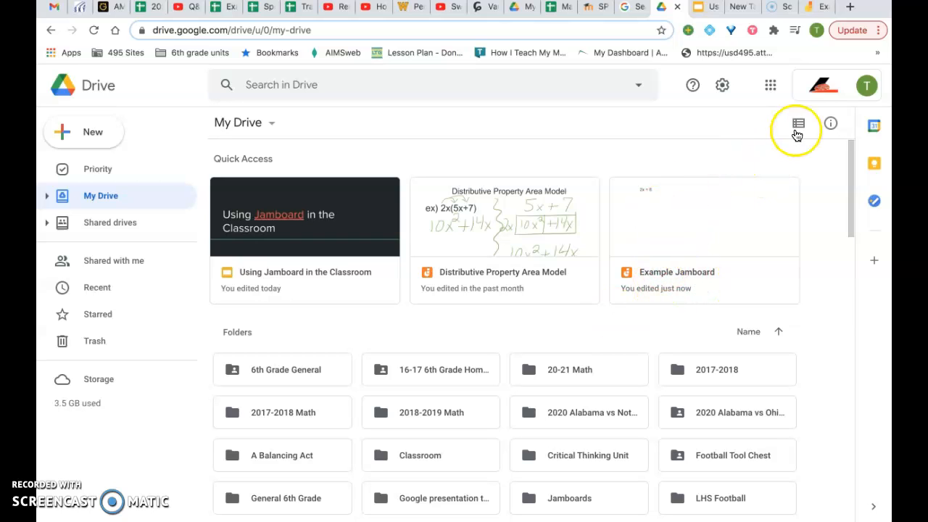
left_click(815, 16)
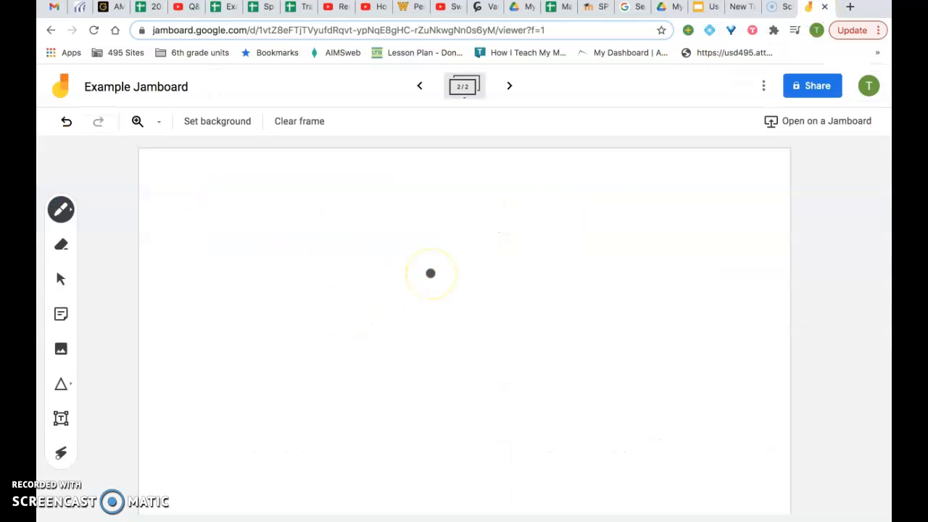